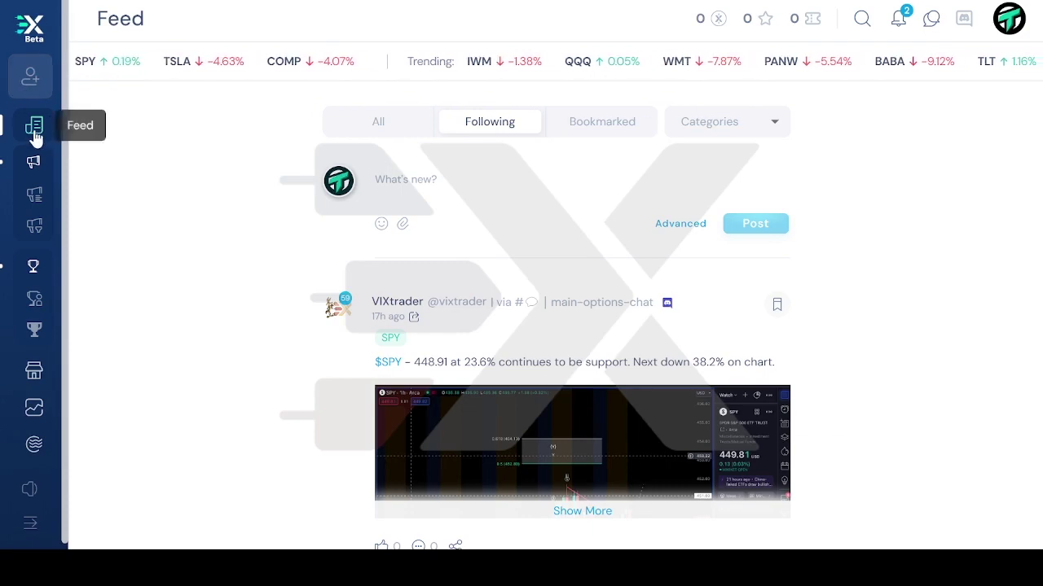
Show all posts in the feed instead of only the followed ones and look through them.
scroll(272, 293, down, 5)
scroll(273, 293, up, 10)
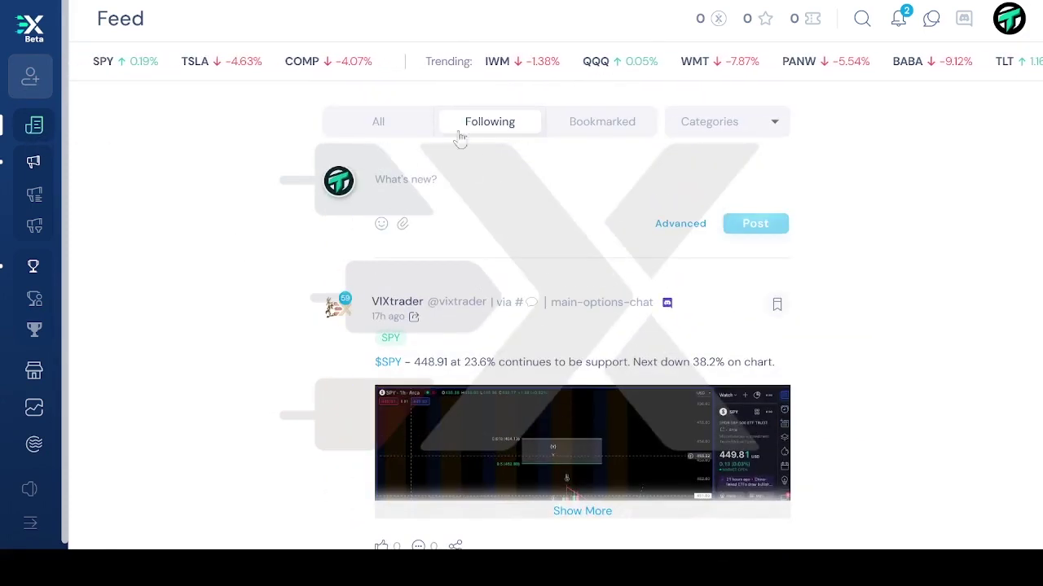
click(395, 131)
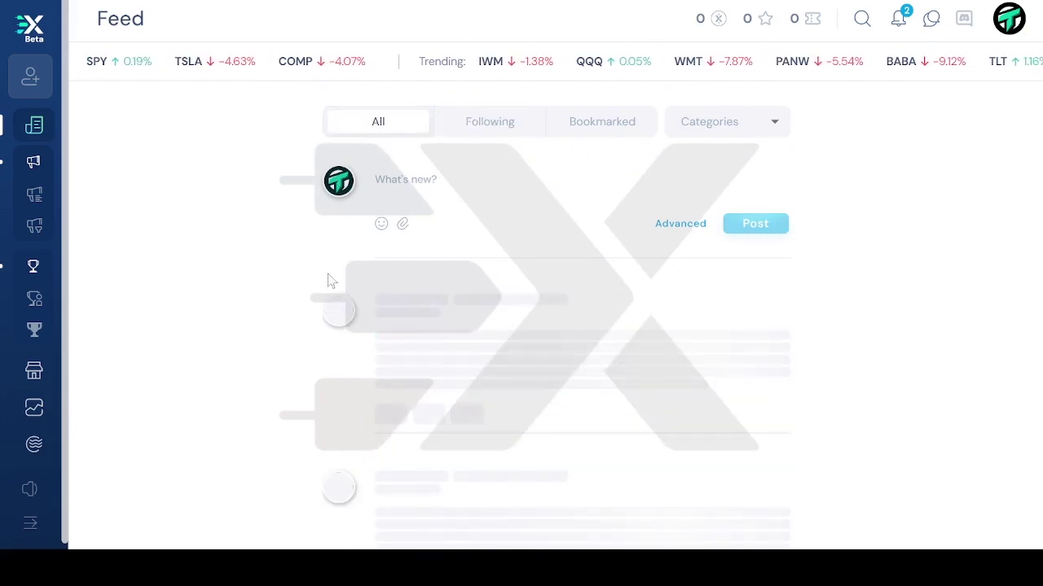
scroll(274, 381, down, 8)
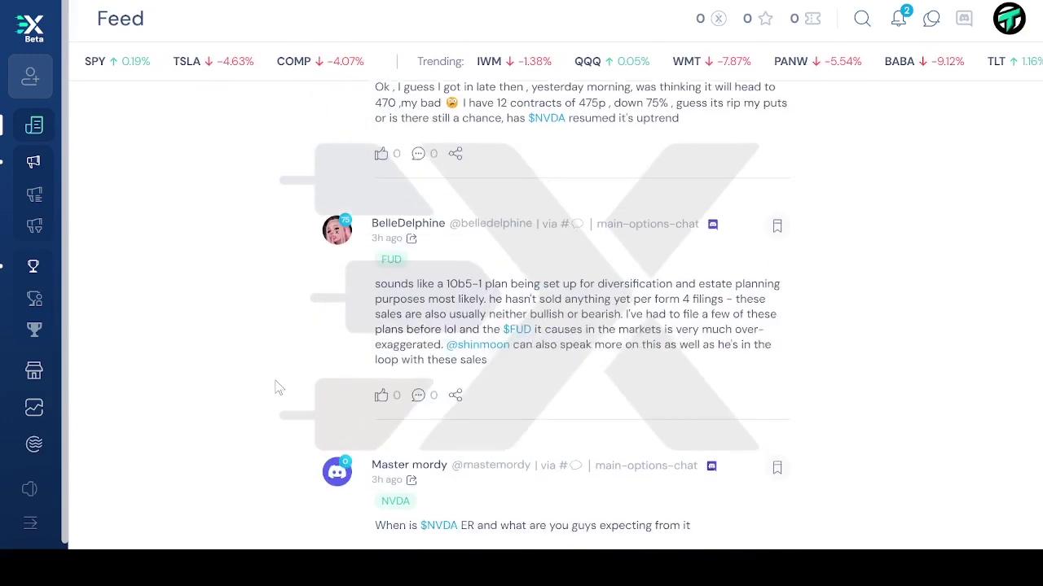
scroll(275, 387, up, 8)
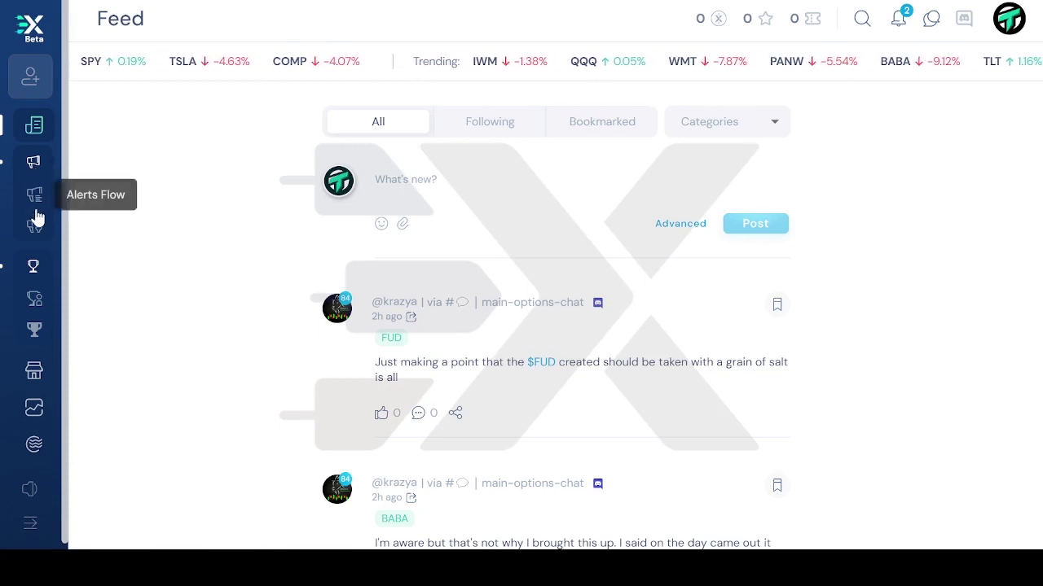
Open the alerts flow and look through the list of recent trade alerts and their results.
click(34, 164)
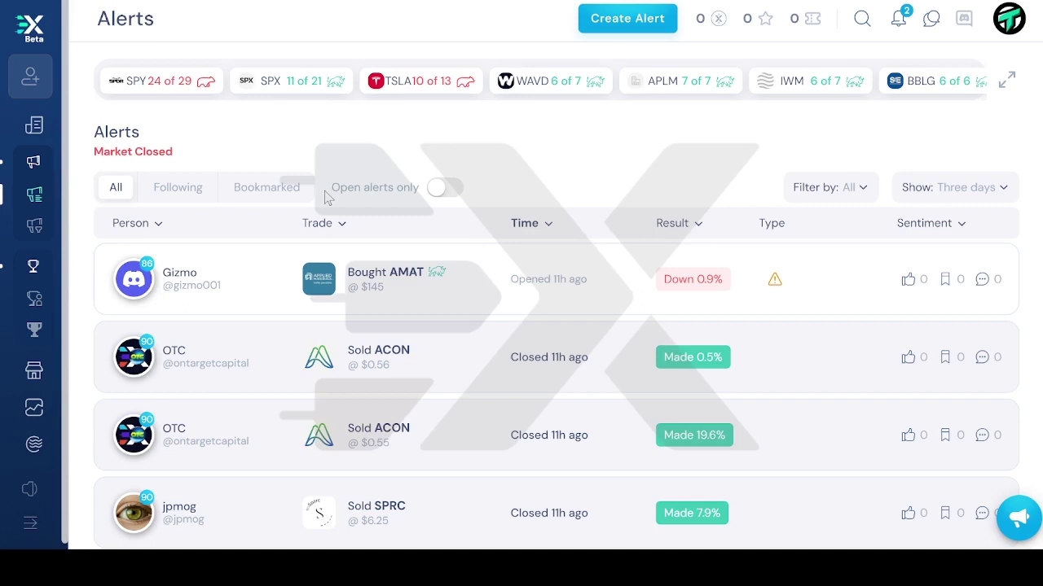
scroll(326, 198, down, 1)
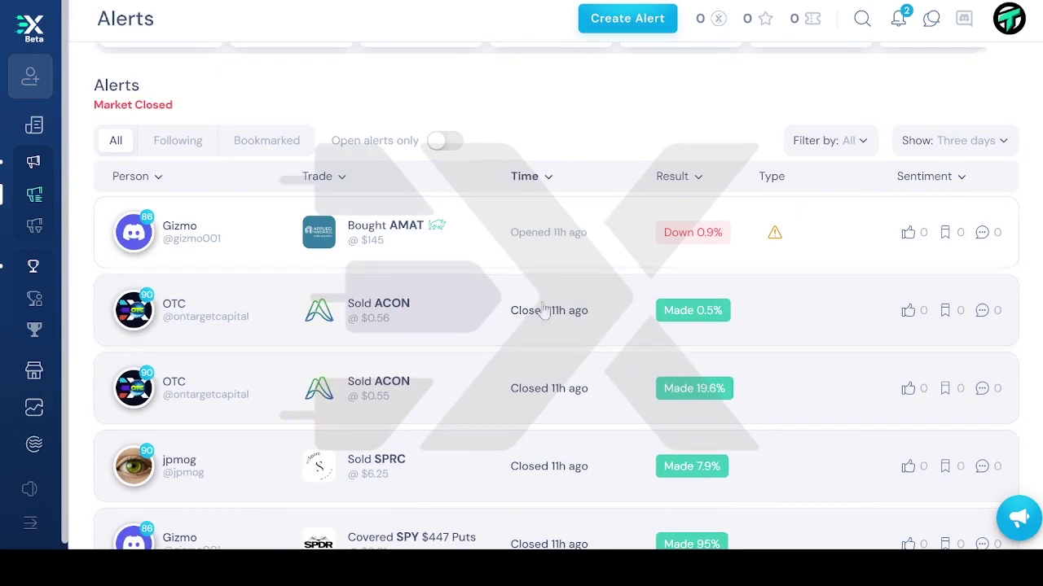
scroll(540, 414, down, 5)
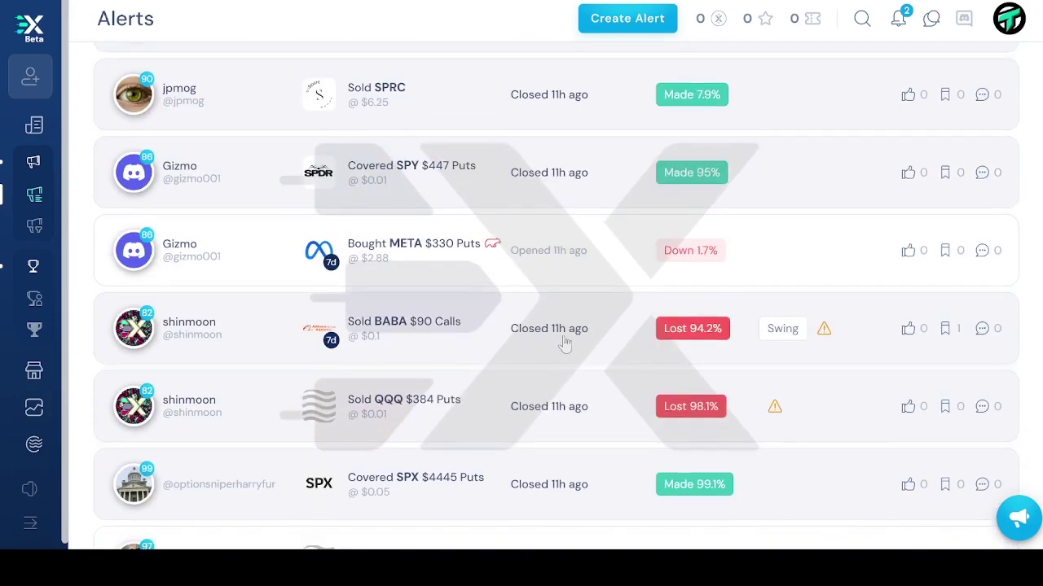
scroll(566, 344, up, 5)
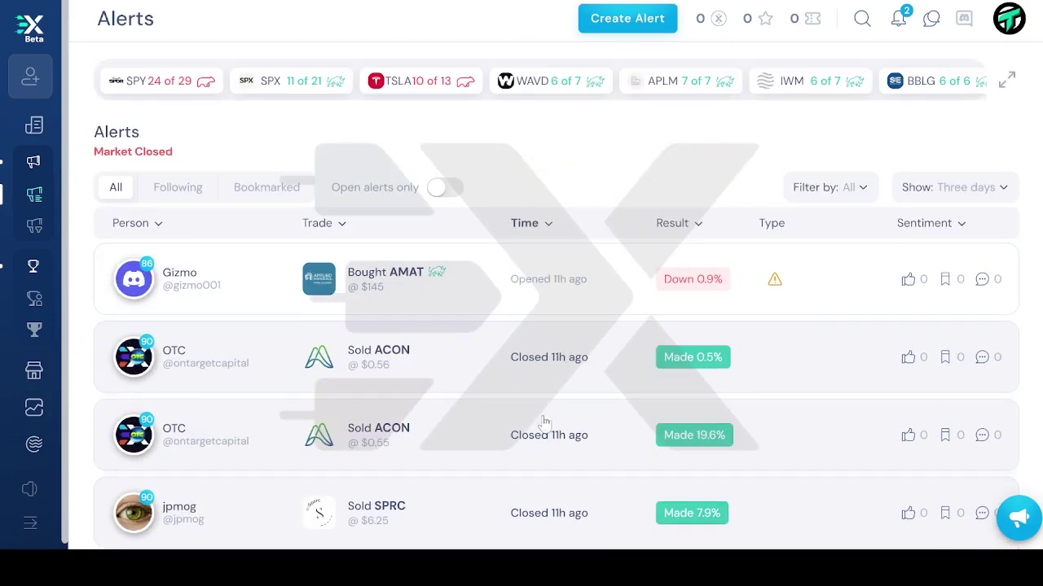
scroll(585, 478, down, 2)
scroll(585, 478, up, 2)
Start a new alert with the position Buy and the ticker SPY.
click(640, 35)
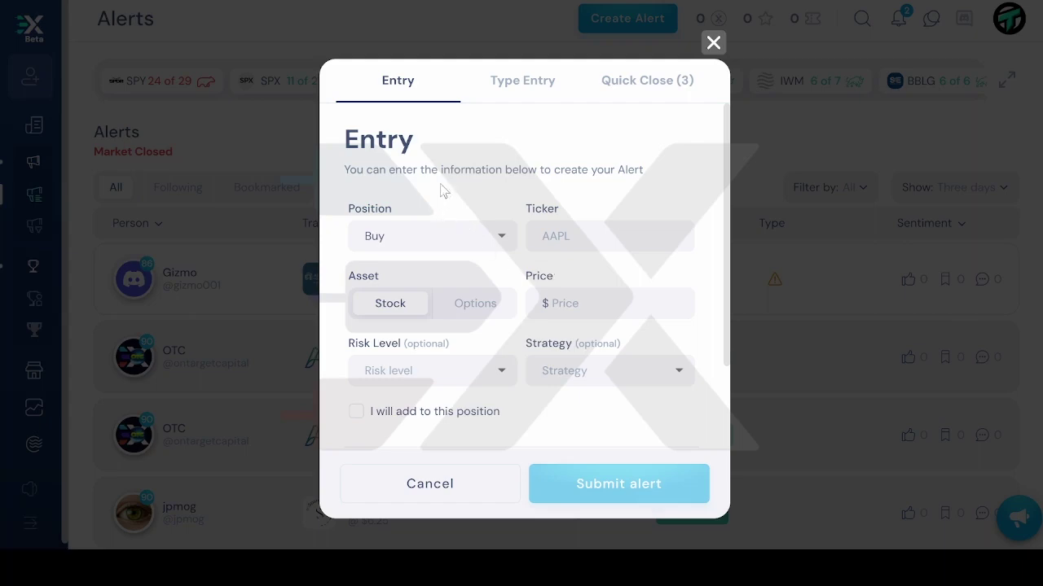
click(713, 43)
click(613, 19)
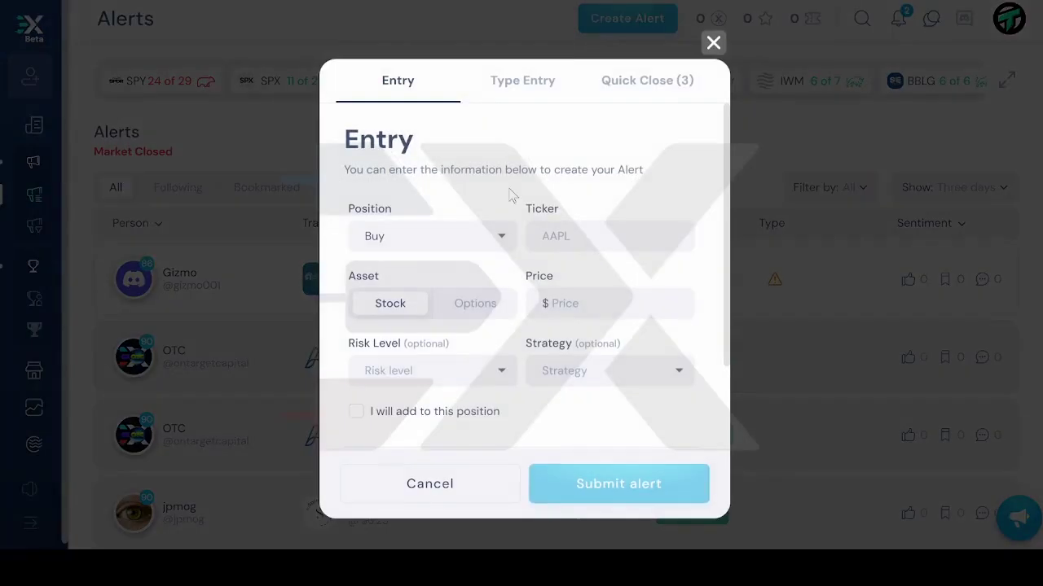
click(397, 248)
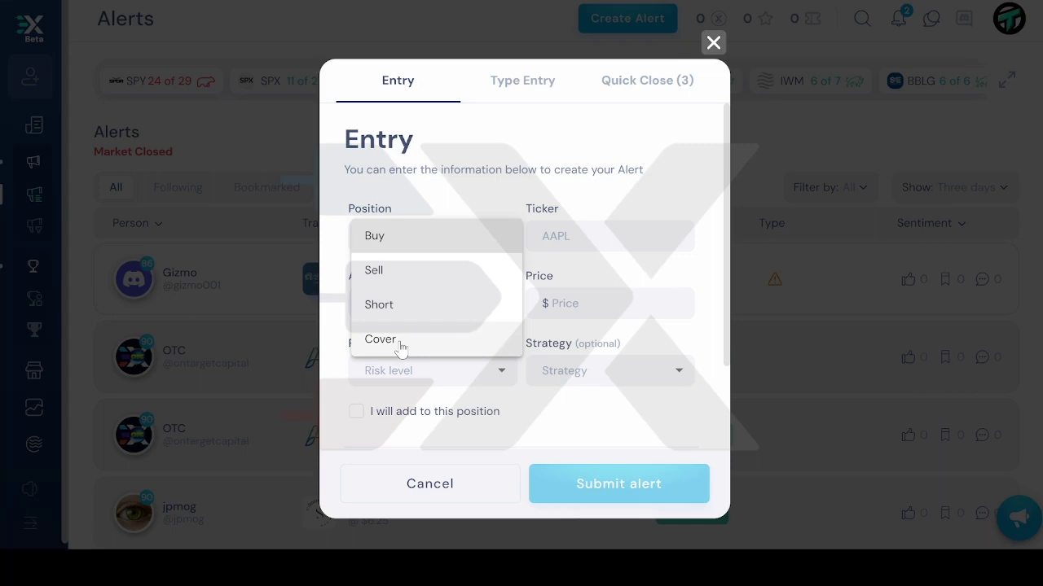
click(418, 249)
click(564, 242)
text(SPY)
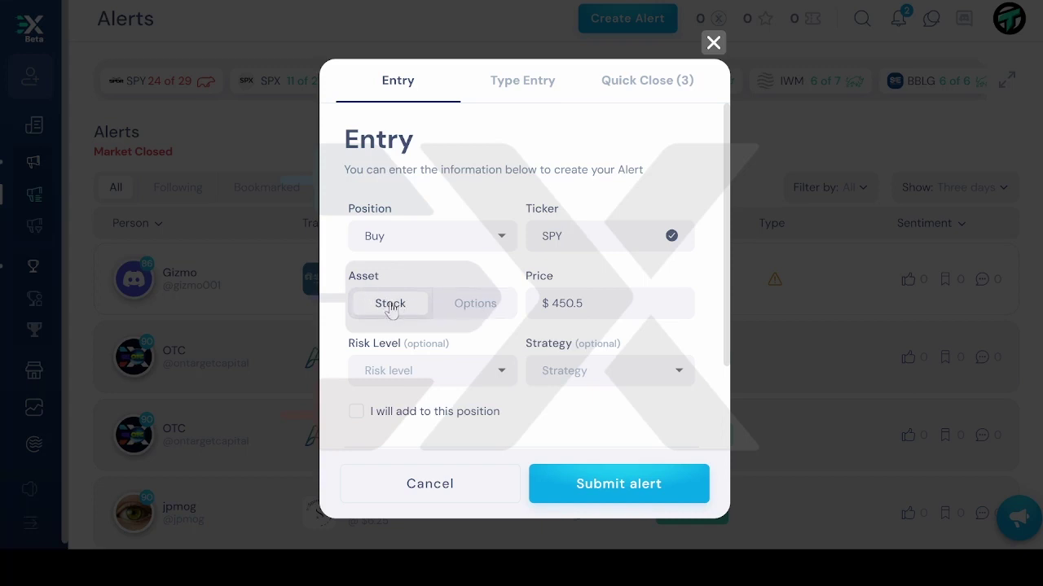
Set the alert's asset to Options with an expiration of 12/1/2023.
click(462, 304)
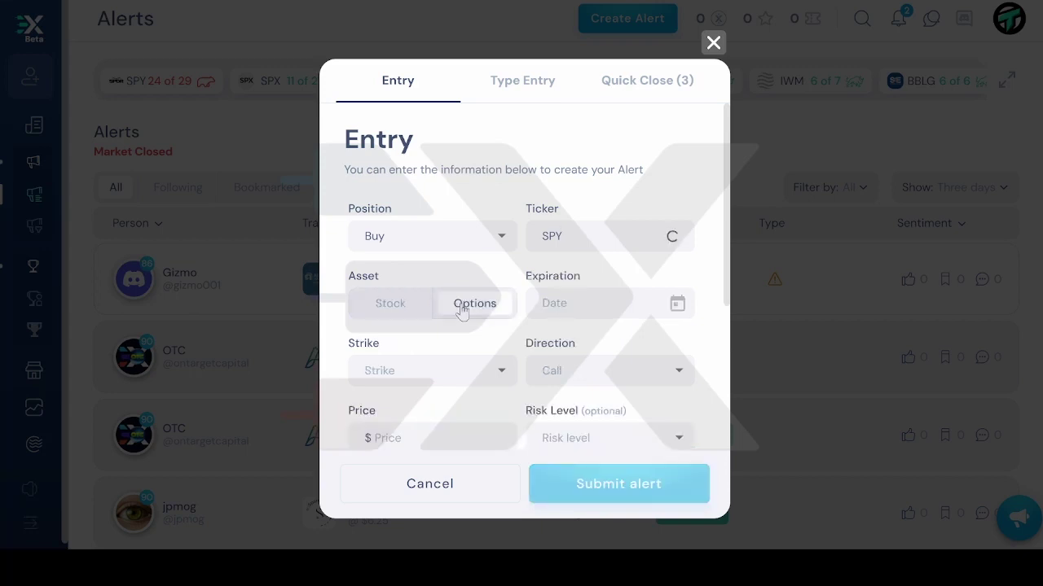
scroll(462, 312, down, 1)
scroll(461, 311, down, 1)
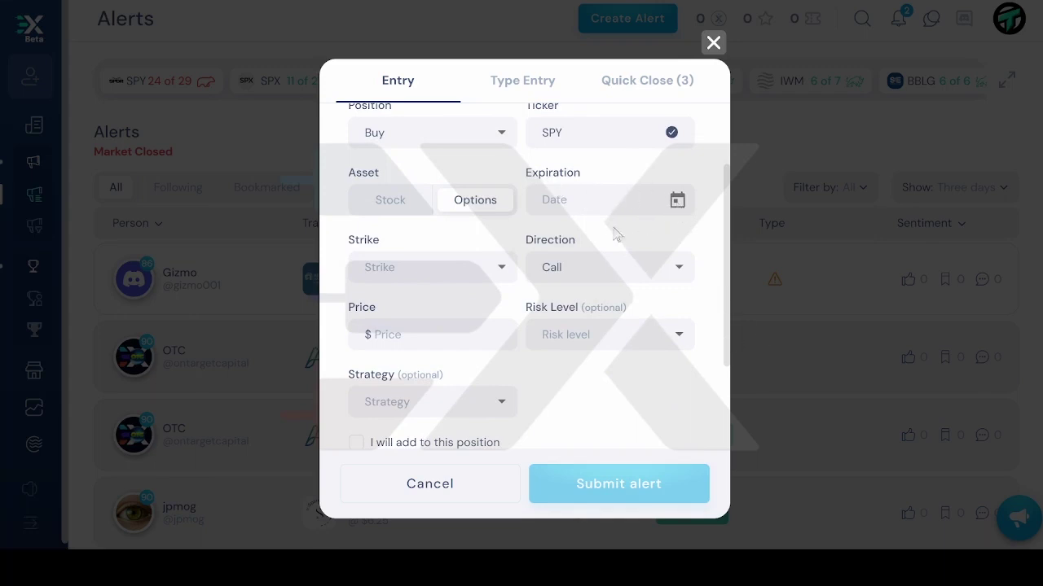
click(676, 201)
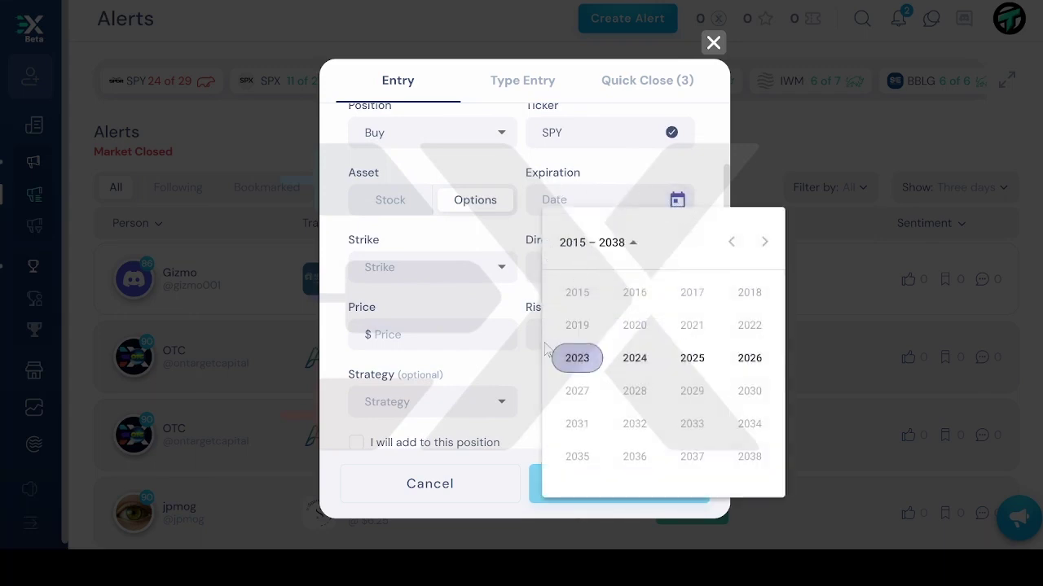
click(585, 364)
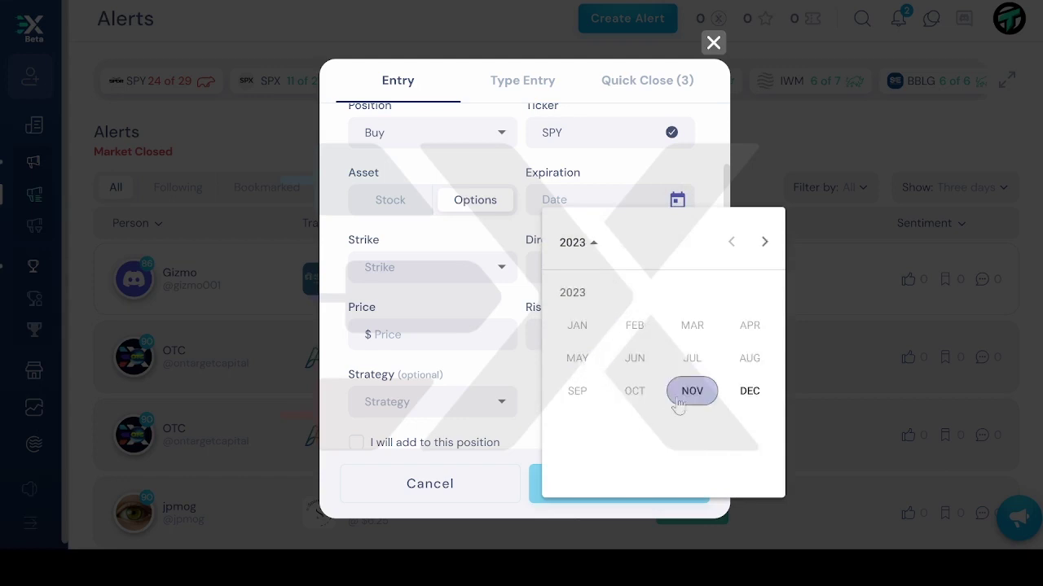
click(749, 392)
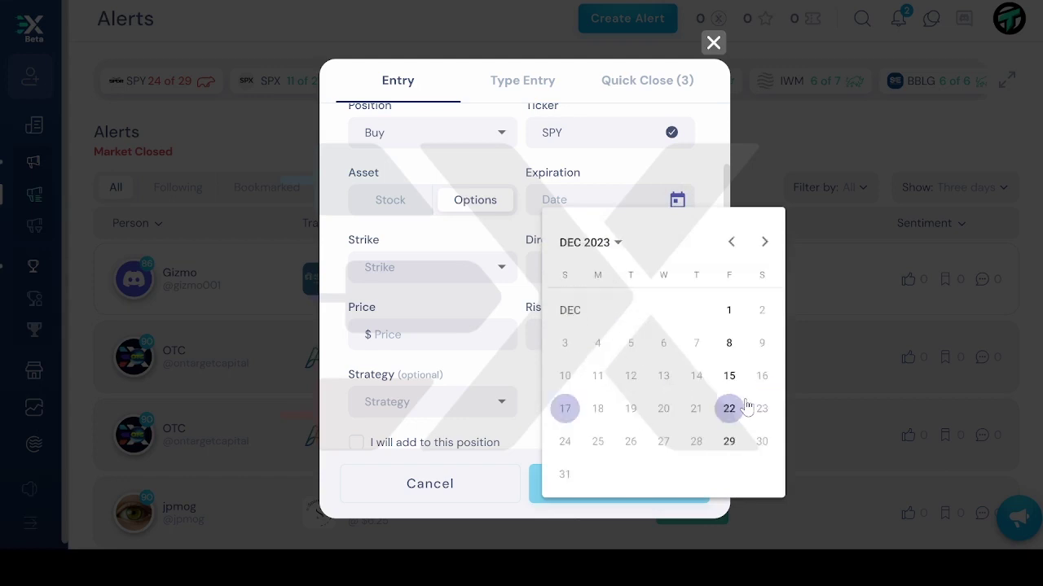
click(727, 312)
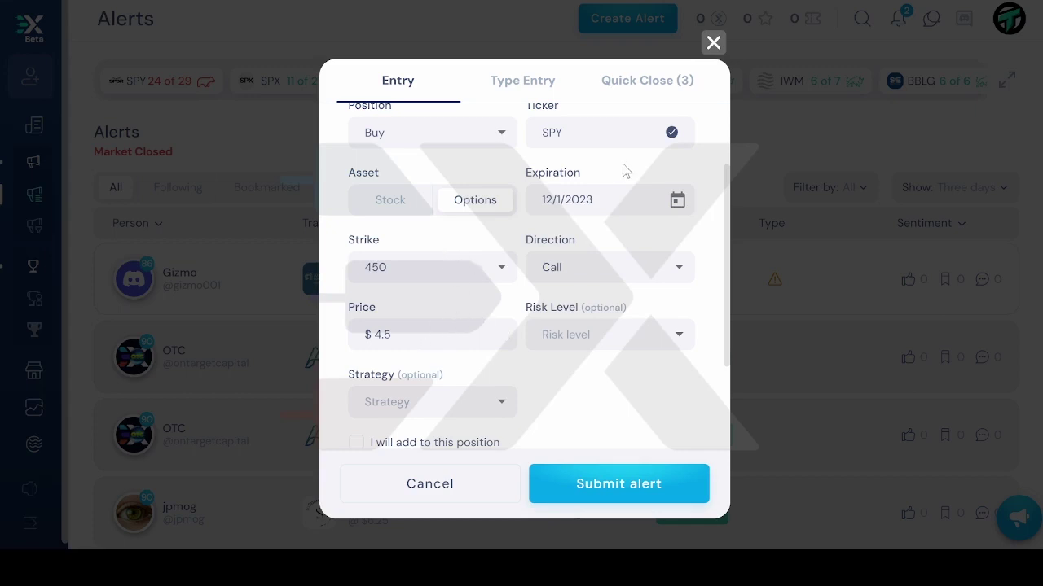
Set the option's strike to 451 and its risk level to High.
click(444, 278)
click(412, 302)
click(573, 347)
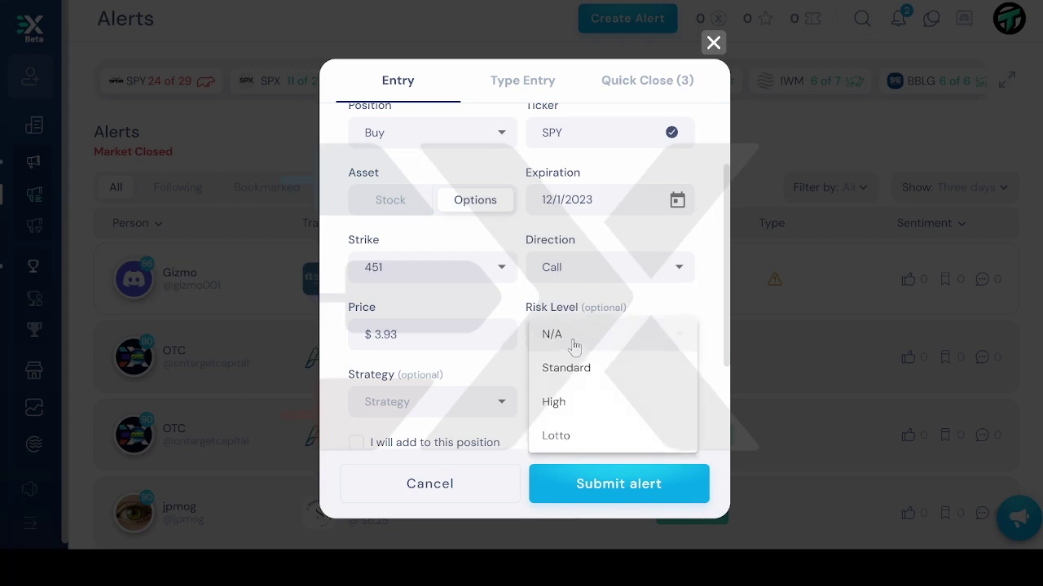
click(570, 383)
scroll(575, 391, down, 3)
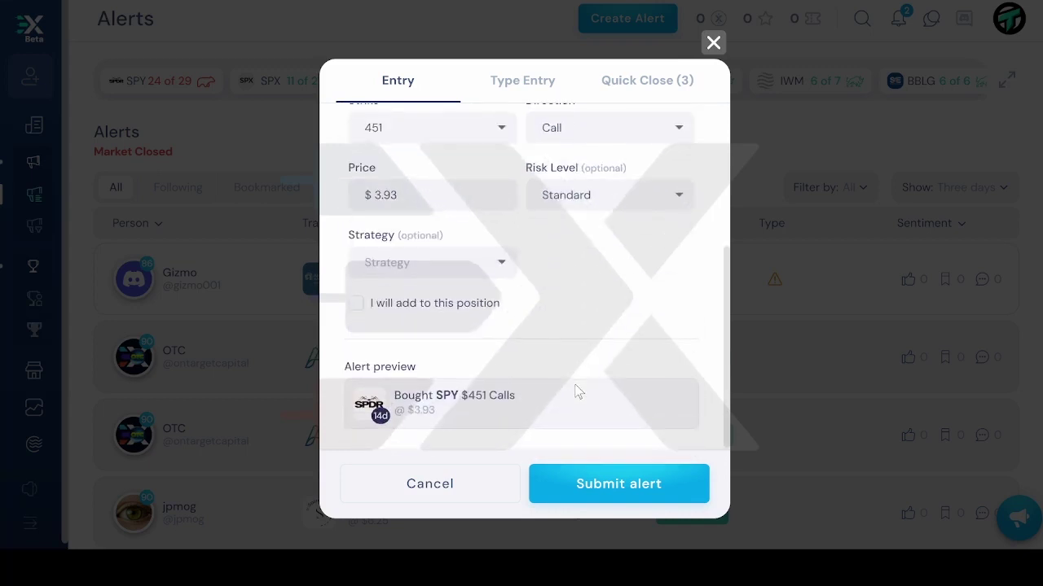
click(589, 197)
click(570, 246)
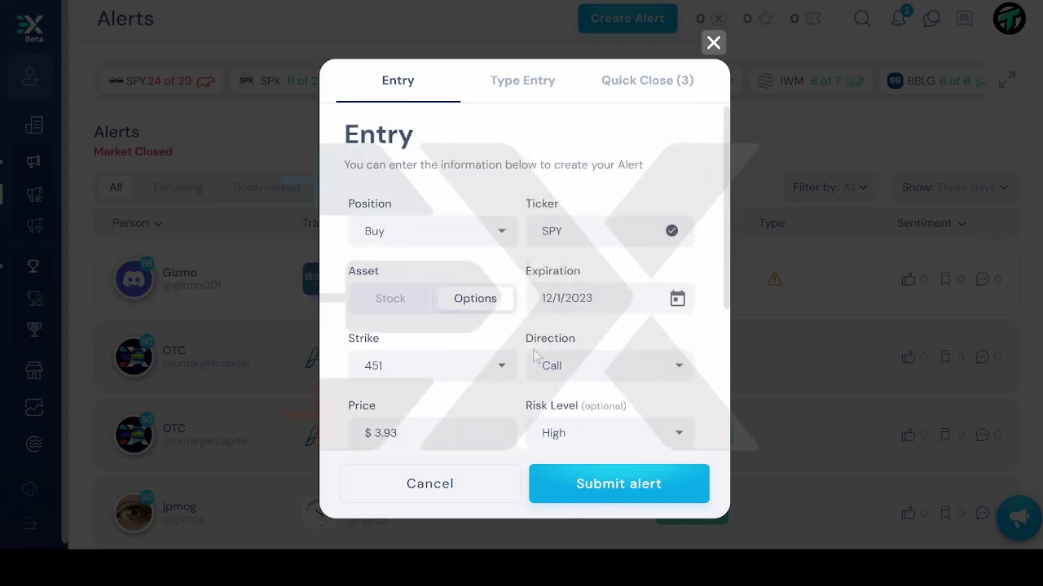
Review the SPY alert's entry fields, the add-to-position option and the alert preview.
scroll(538, 356, down, 3)
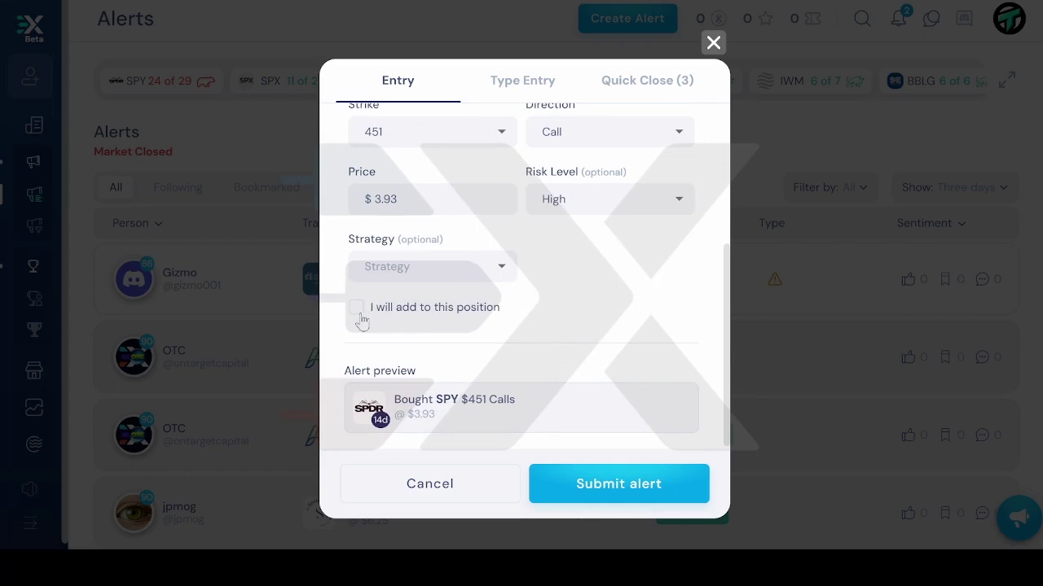
scroll(559, 344, down, 1)
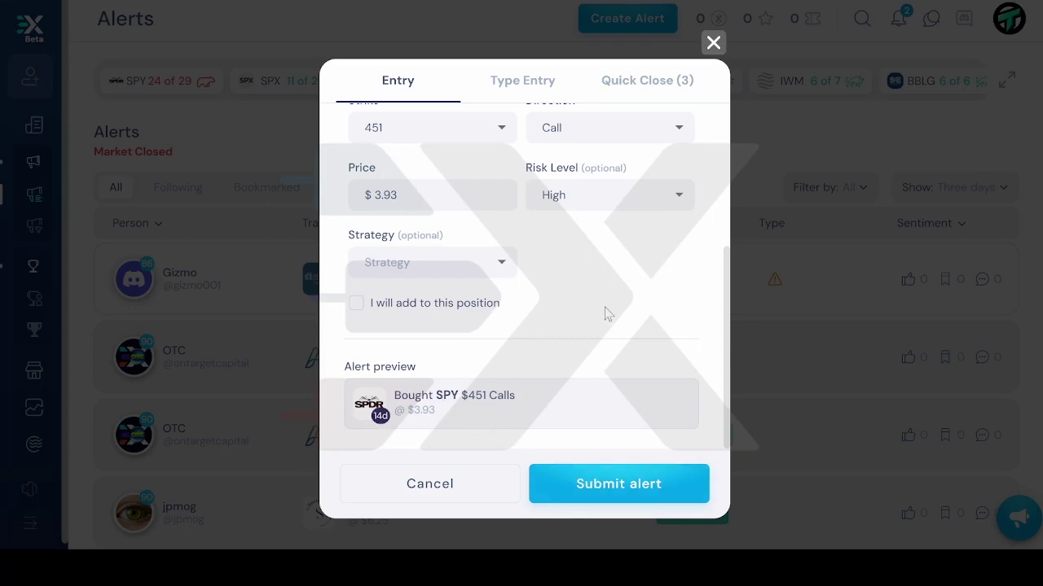
scroll(607, 314, up, 3)
scroll(607, 313, down, 2)
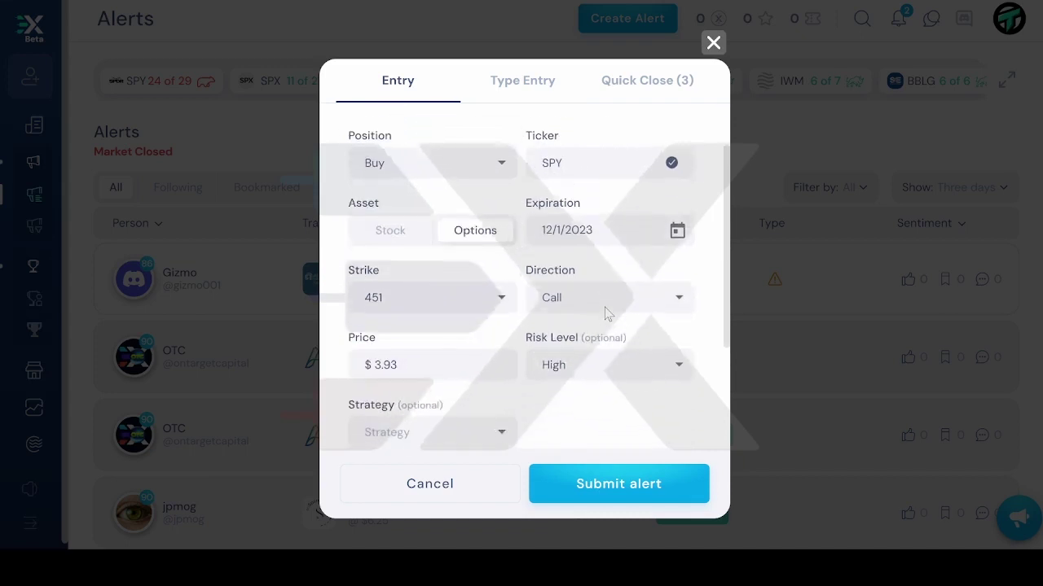
scroll(607, 314, up, 2)
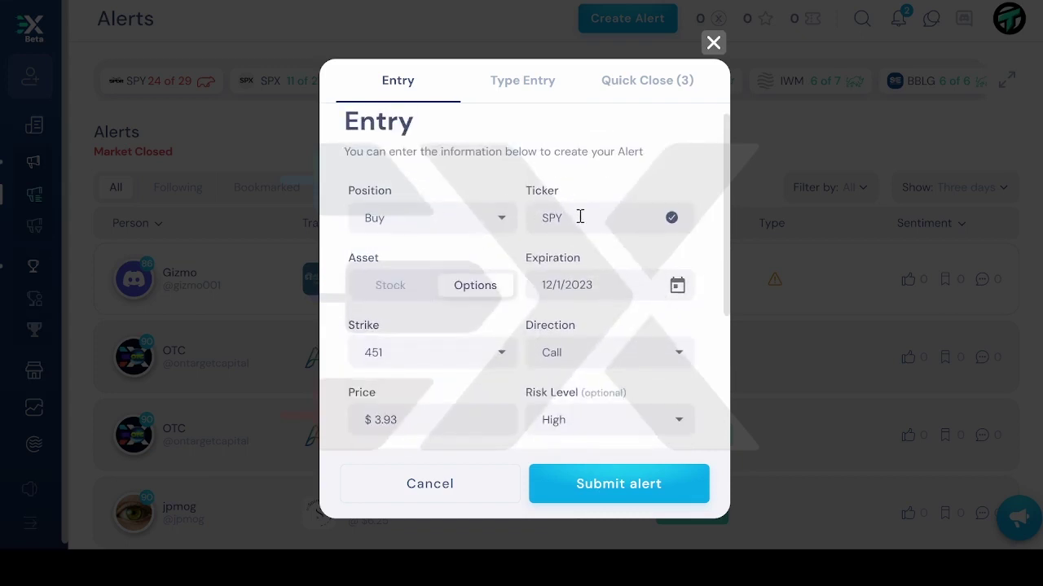
scroll(486, 304, down, 1)
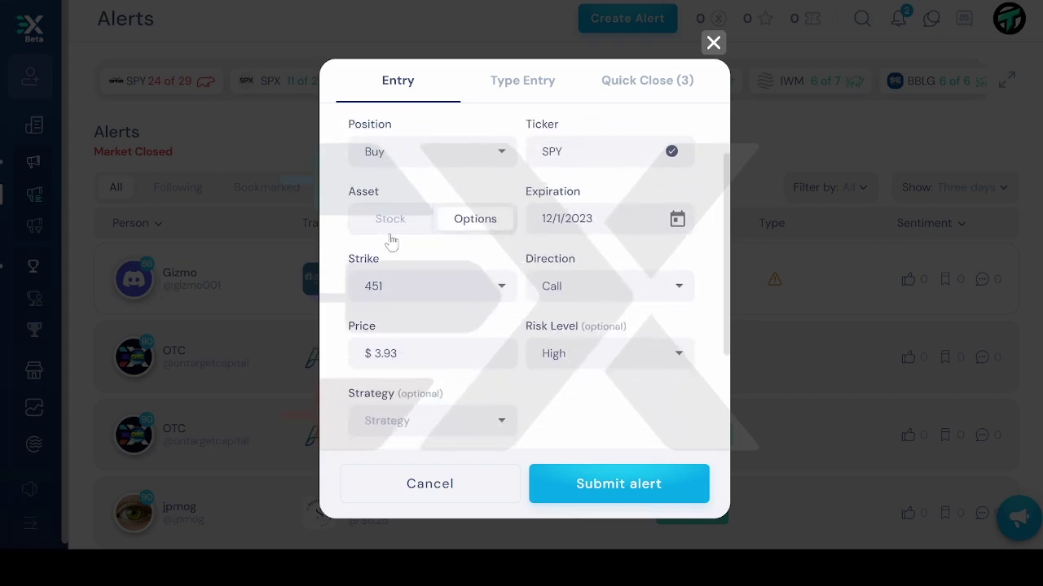